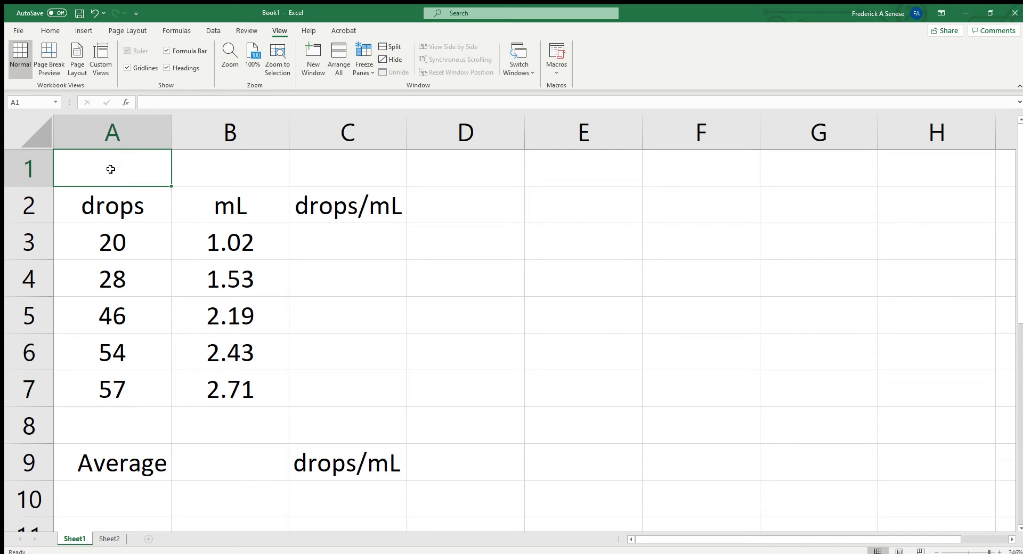
# - Enter the title "Calculating the drop factor" in cell A1
pyautogui.doubleClick(113, 170)
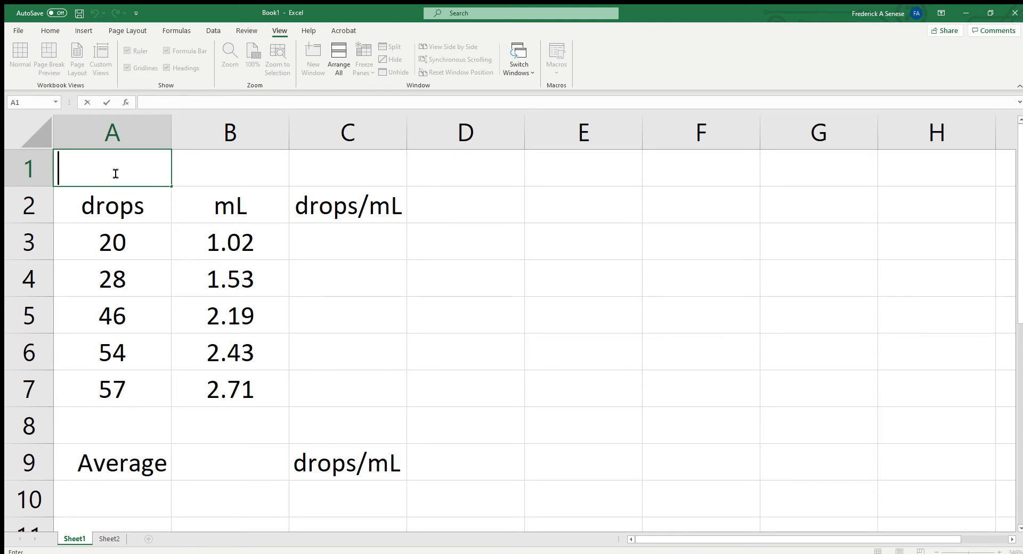
pyautogui.write('Caql')
pyautogui.press('BackSpace')
pyautogui.press('BackSpace')
pyautogui.write('lcul')
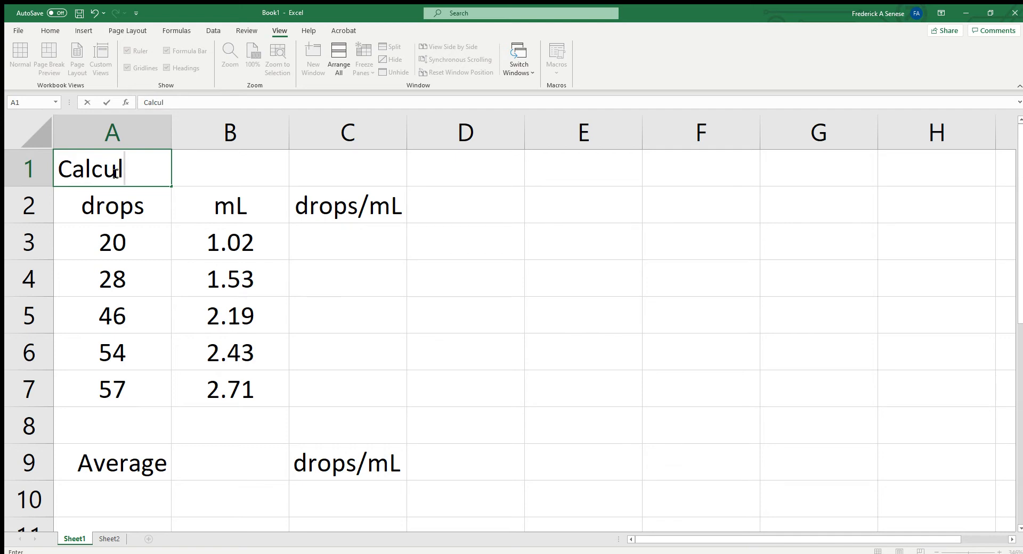
pyautogui.write(' ating the drop f')
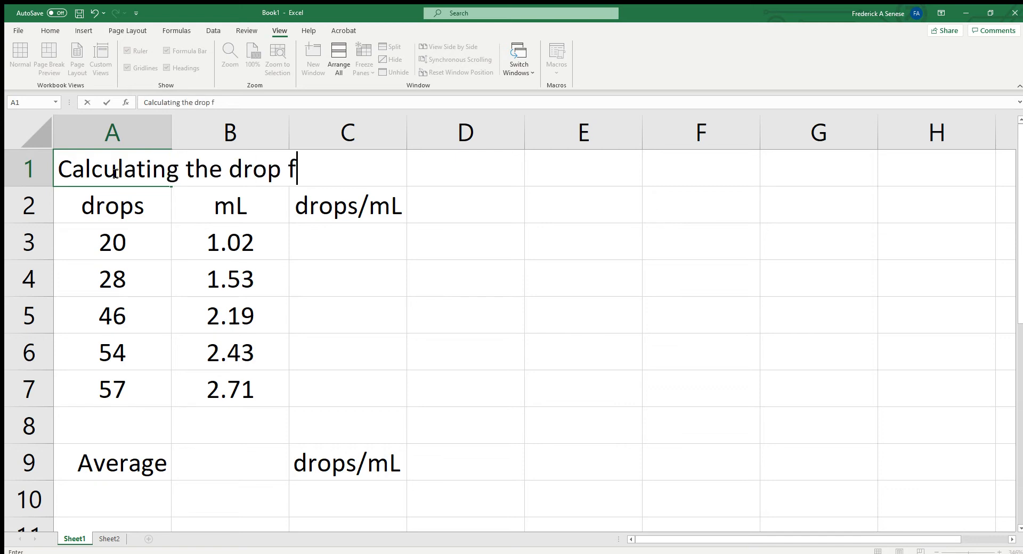
pyautogui.write('actor')
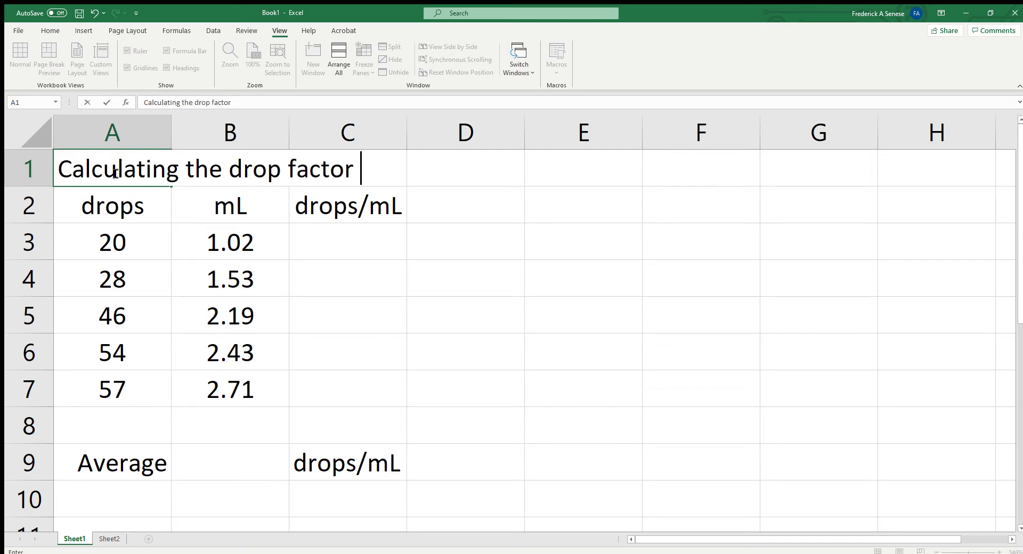
pyautogui.press('Return')
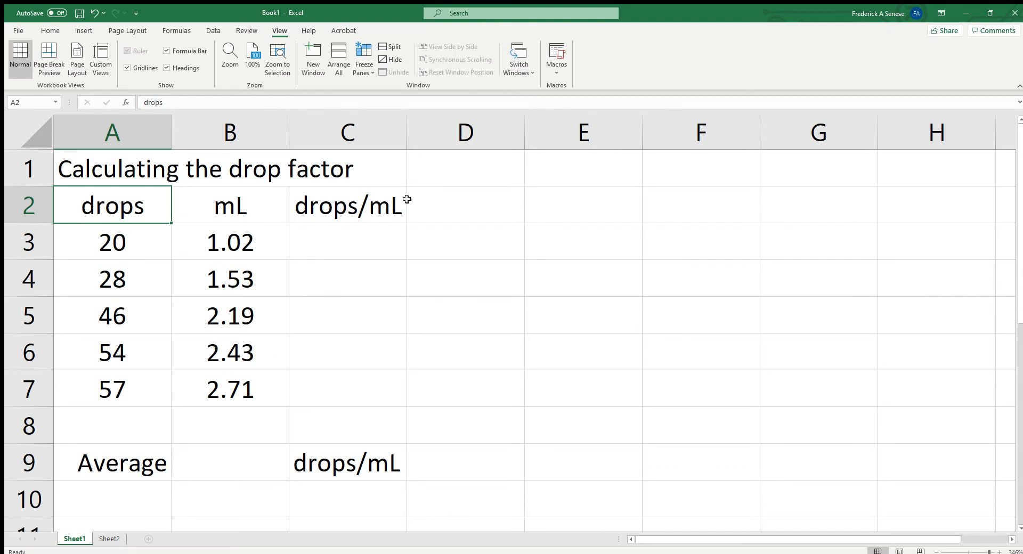
# - Calculate the first drops/mL value in cell C3 with the formula =A3/B3
pyautogui.click(330, 236)
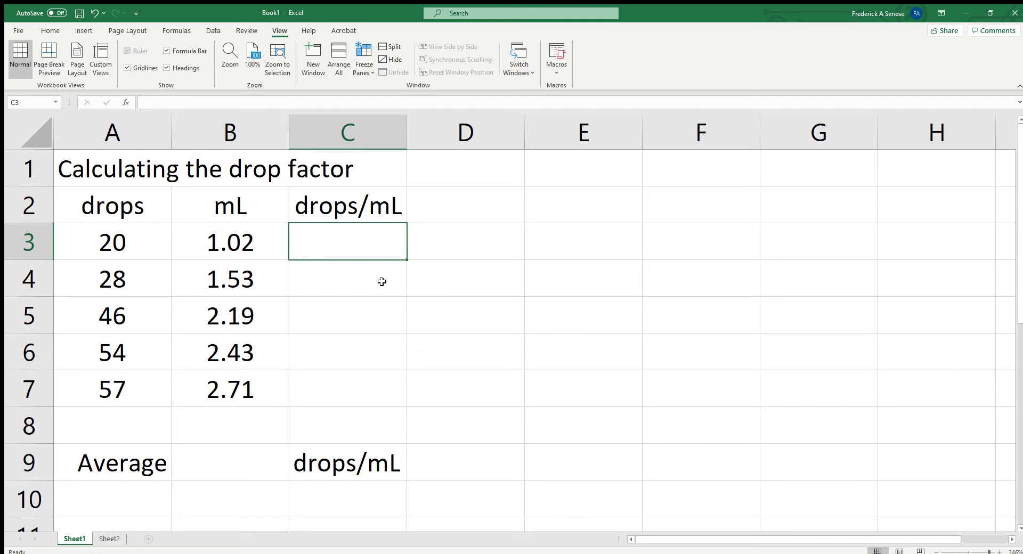
pyautogui.write('=')
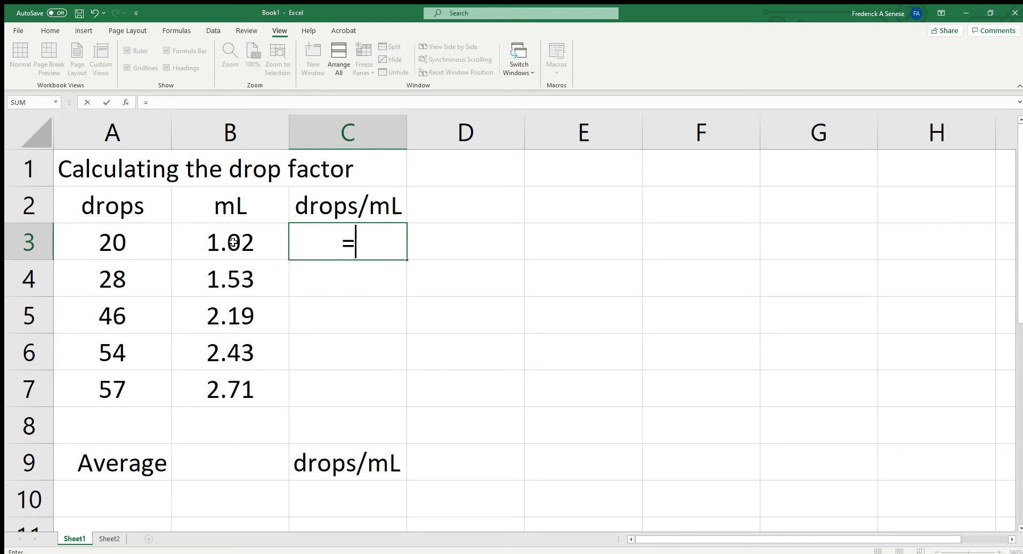
pyautogui.click(121, 243)
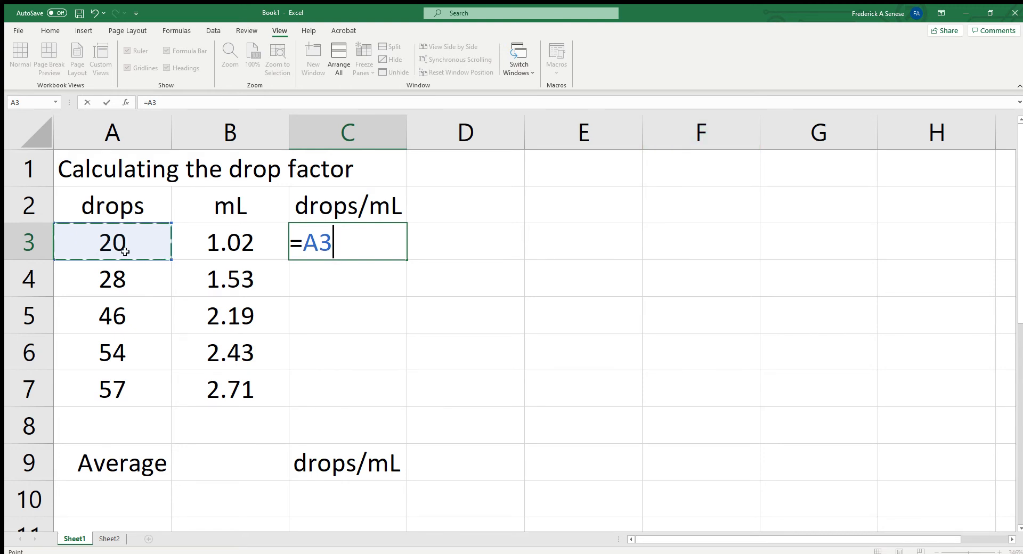
pyautogui.write('/')
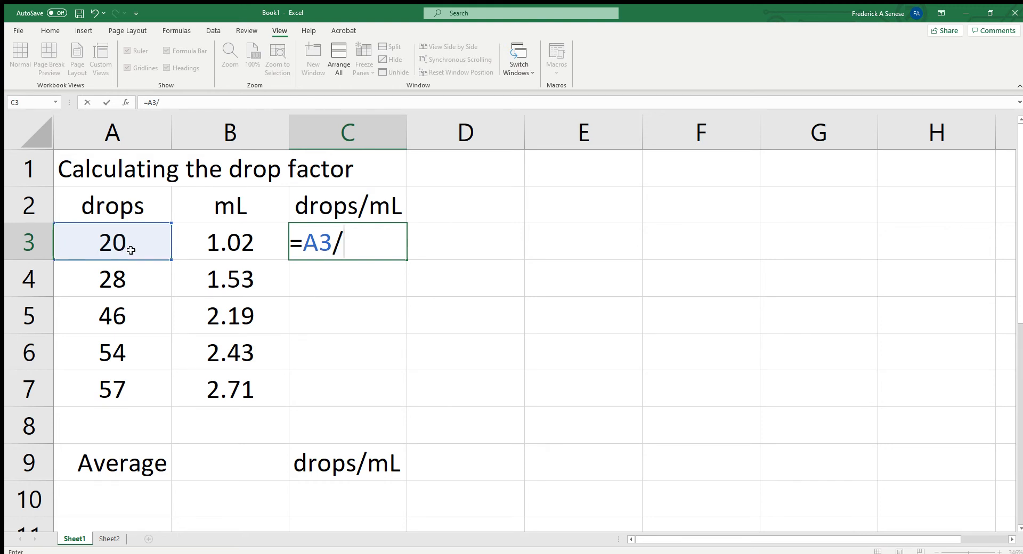
pyautogui.click(227, 241)
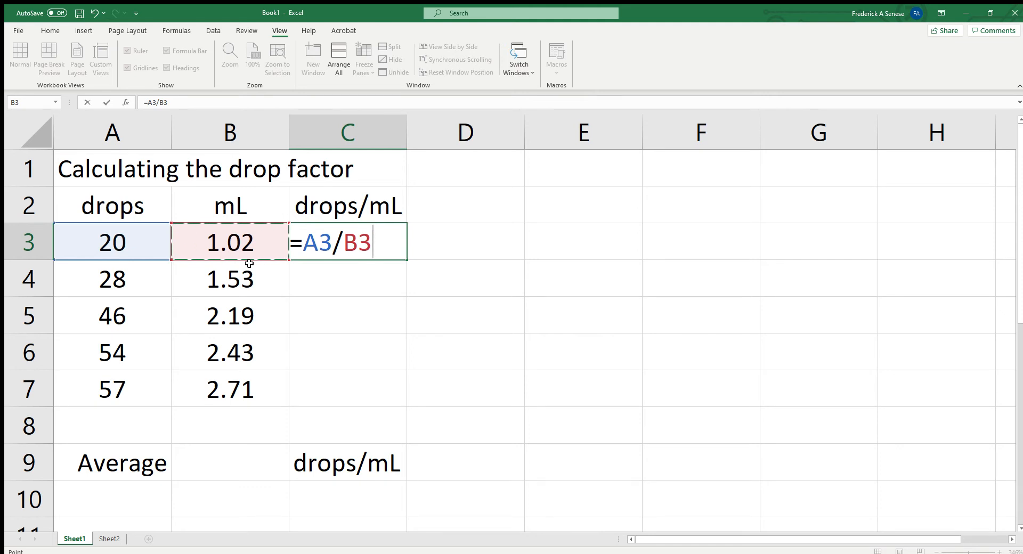
pyautogui.press('Return')
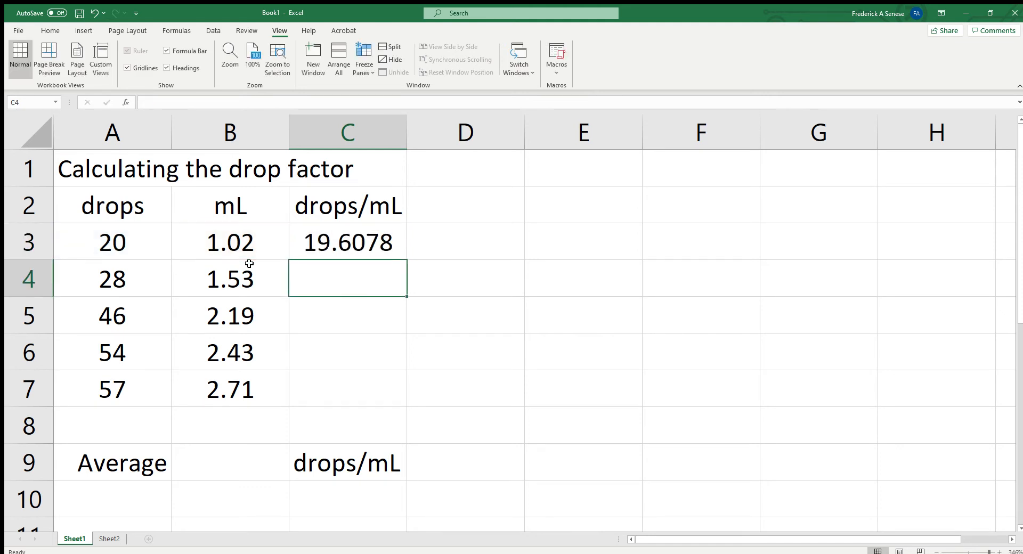
# - Review the cell references of the formula in C3 without changing it
pyautogui.click(340, 243)
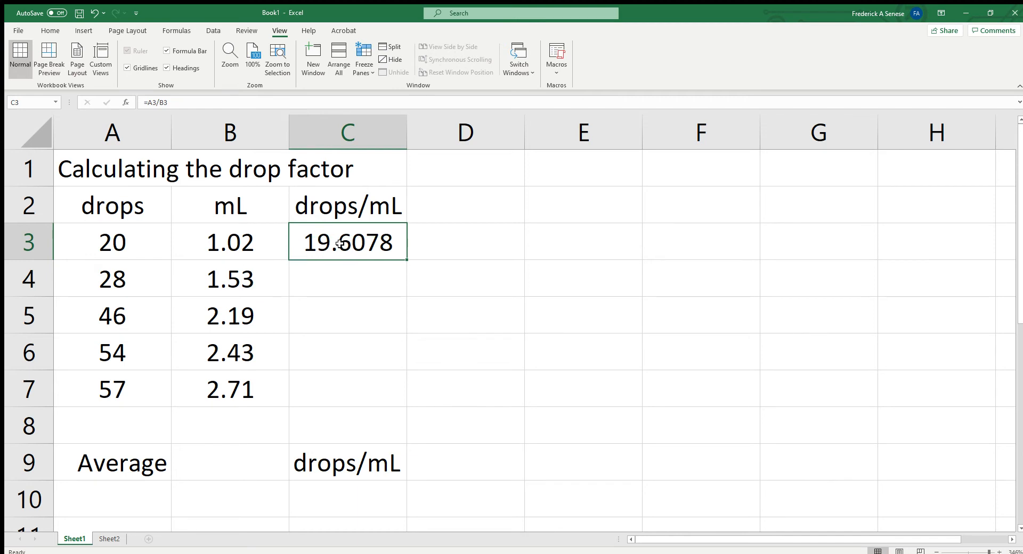
pyautogui.doubleClick(340, 244)
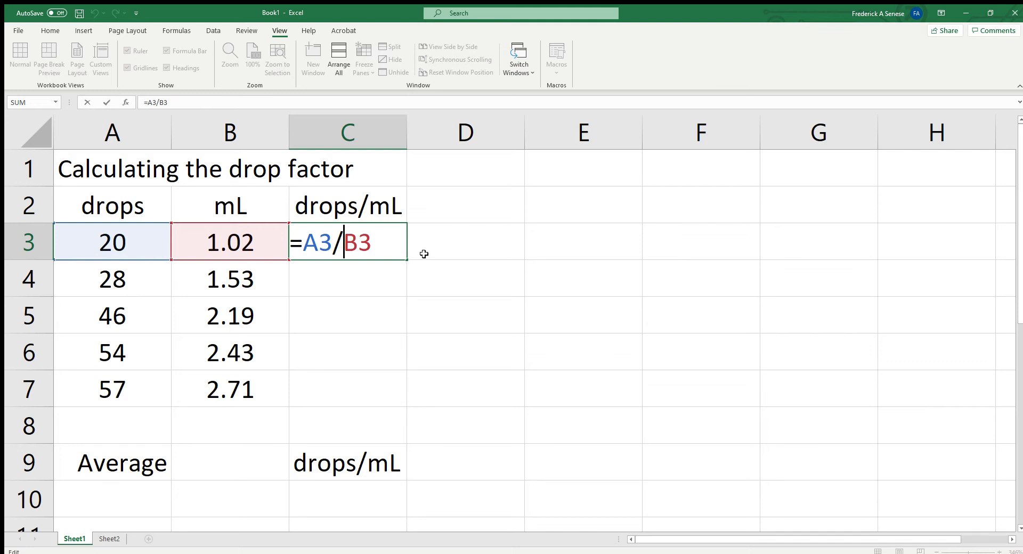
pyautogui.press('Return')
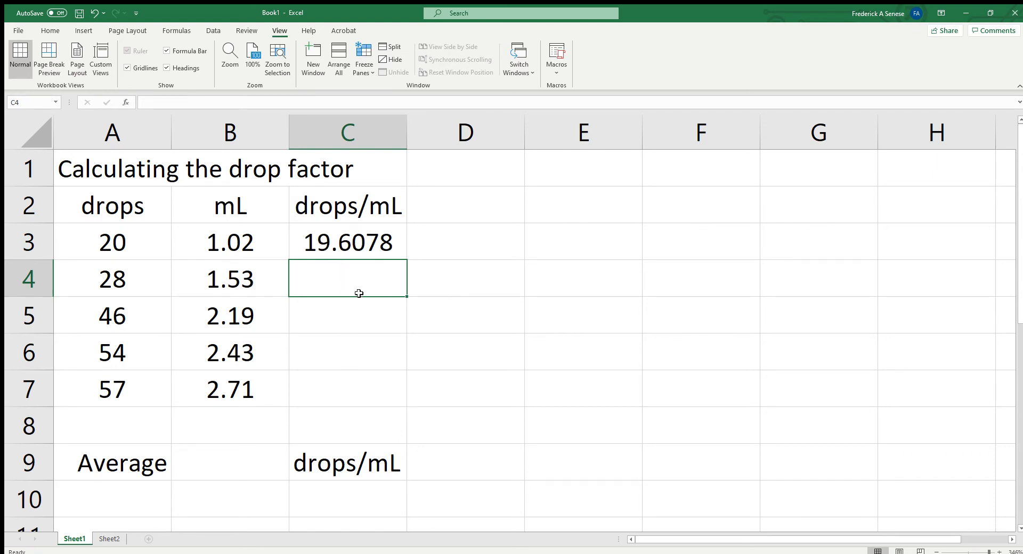
# - Fill the C3 formula down into C4 and review the cell references of the copied formula
pyautogui.click(343, 242)
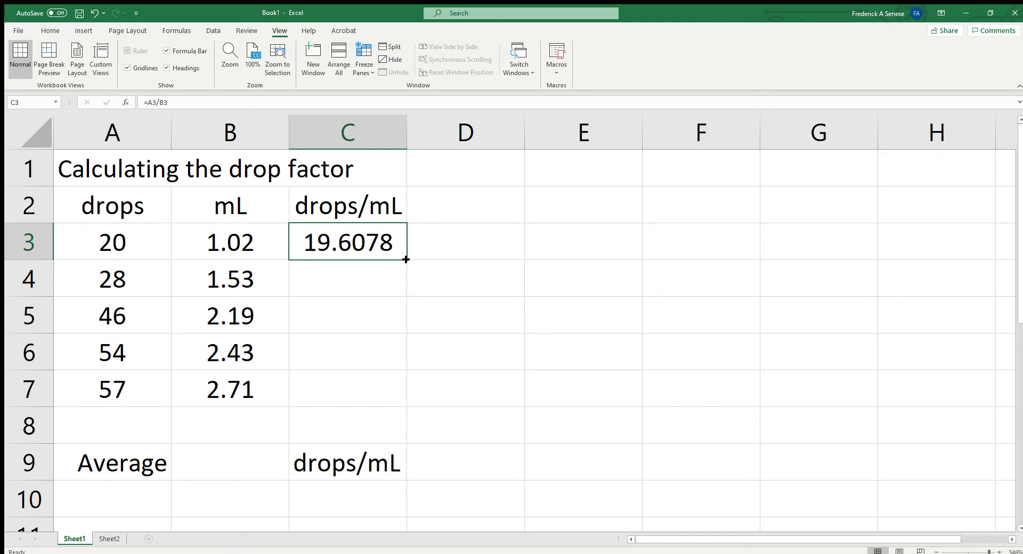
pyautogui.moveTo(406, 260); pyautogui.dragTo(406, 288)
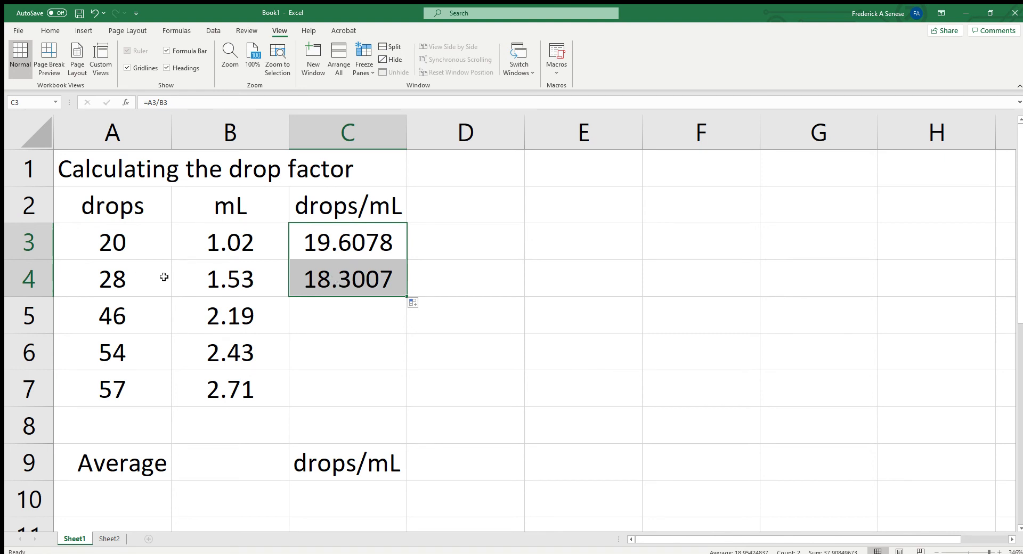
pyautogui.click(341, 278)
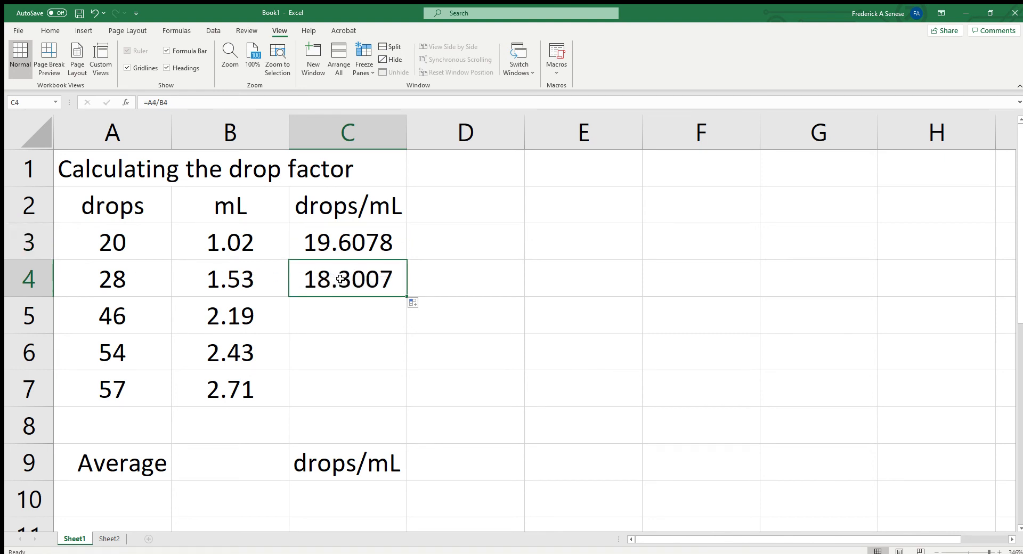
pyautogui.doubleClick(348, 279)
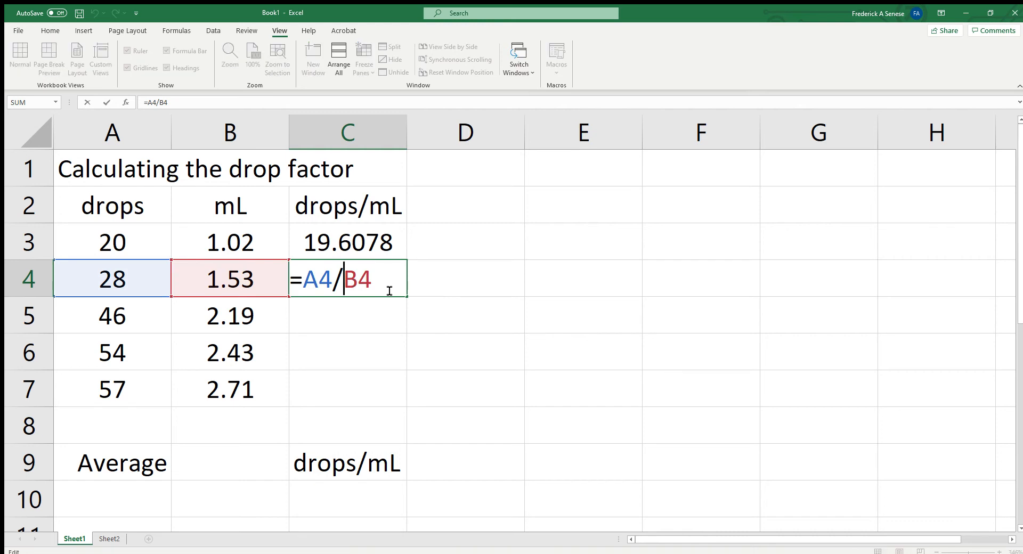
pyautogui.press('Return')
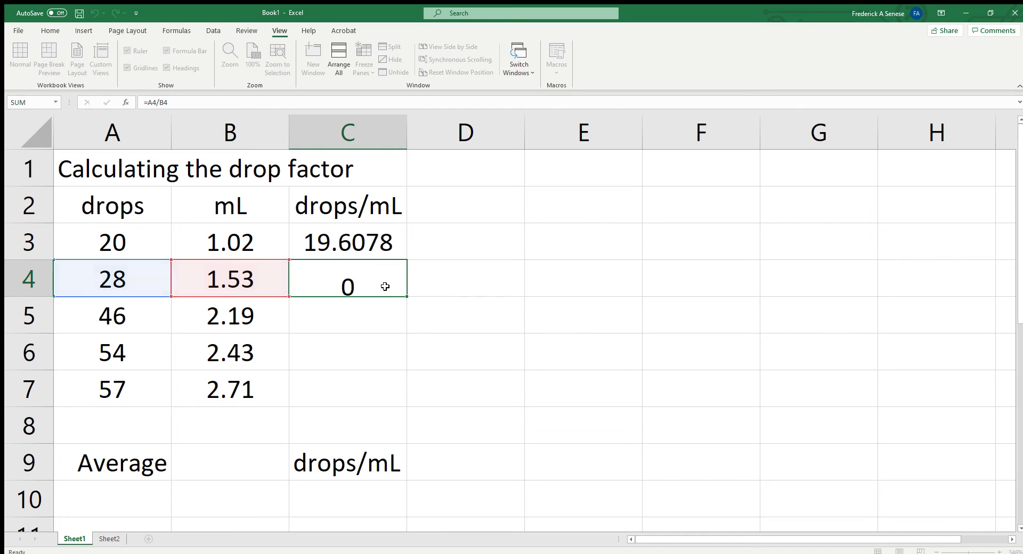
# - Fill the drops/mL formula from C3 down through C7
pyautogui.click(329, 237)
pyautogui.moveTo(408, 261); pyautogui.dragTo(376, 397)
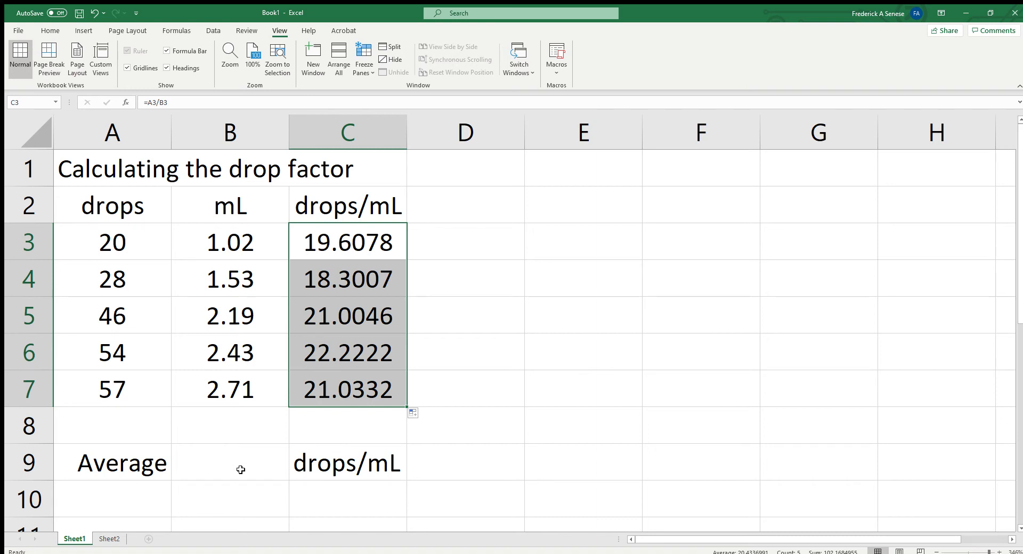
# - Calculate the average drops/mL in cell B9 with the formula =average(C3:C7)
pyautogui.click(226, 461)
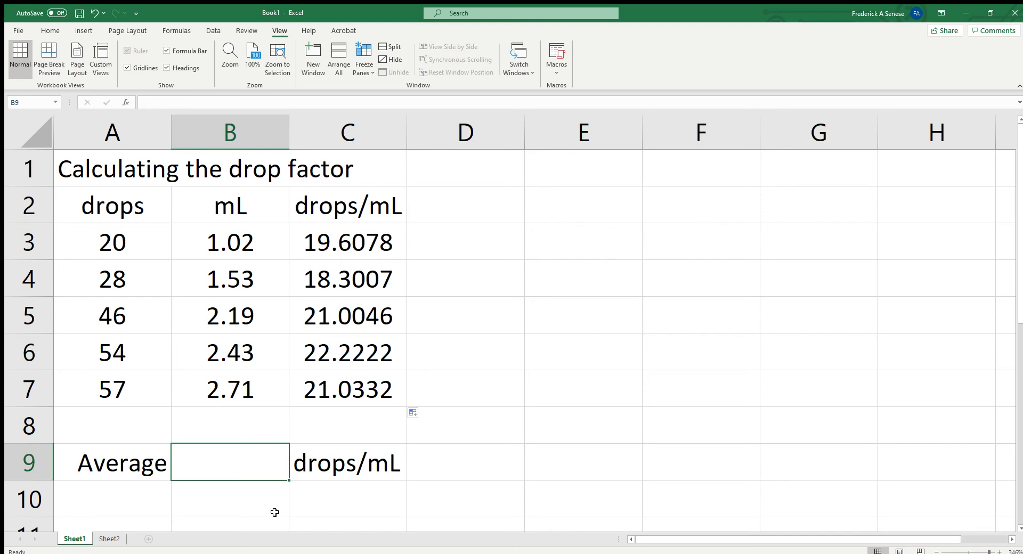
pyautogui.write('=')
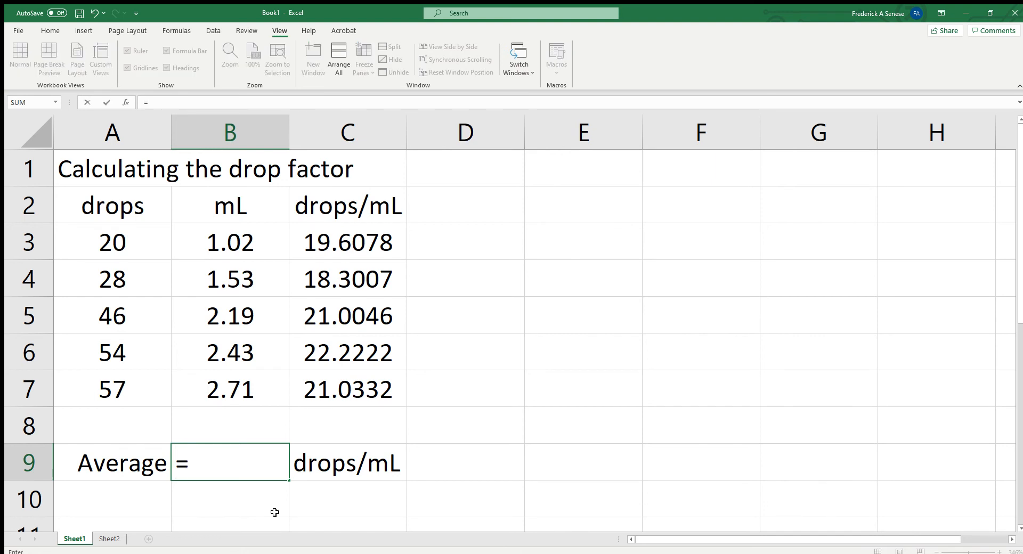
pyautogui.write('average')
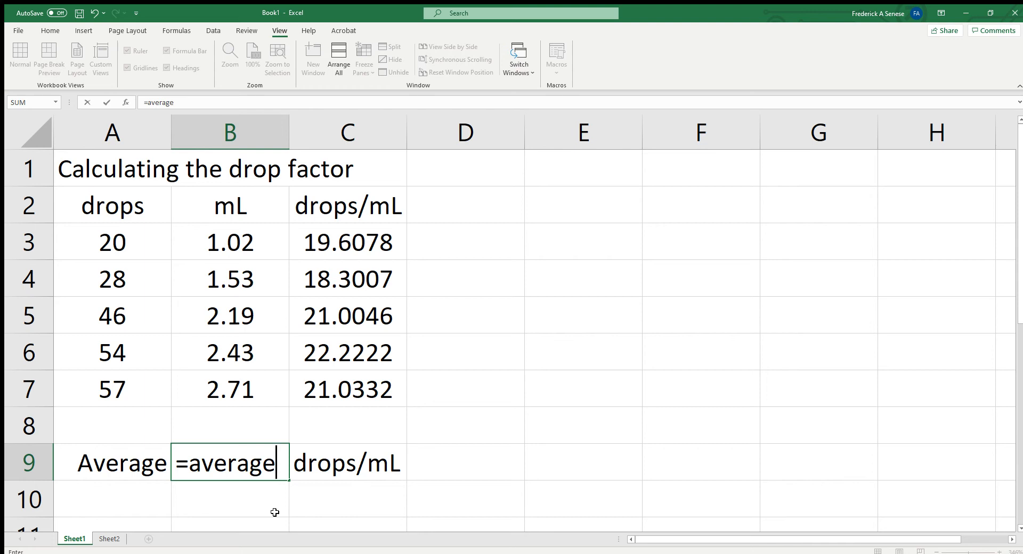
pyautogui.write('(')
pyautogui.click(344, 244)
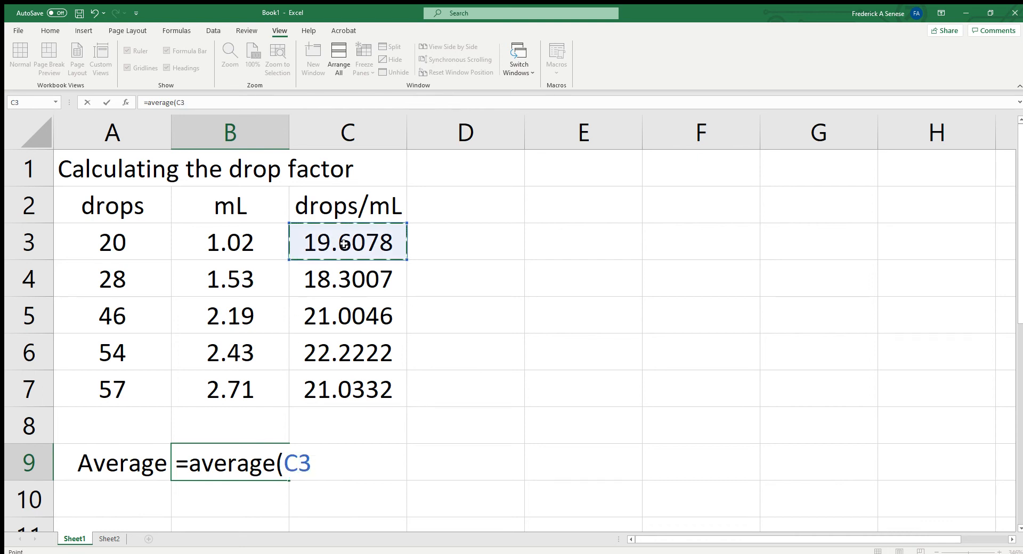
pyautogui.moveTo(344, 244); pyautogui.dragTo(336, 388)
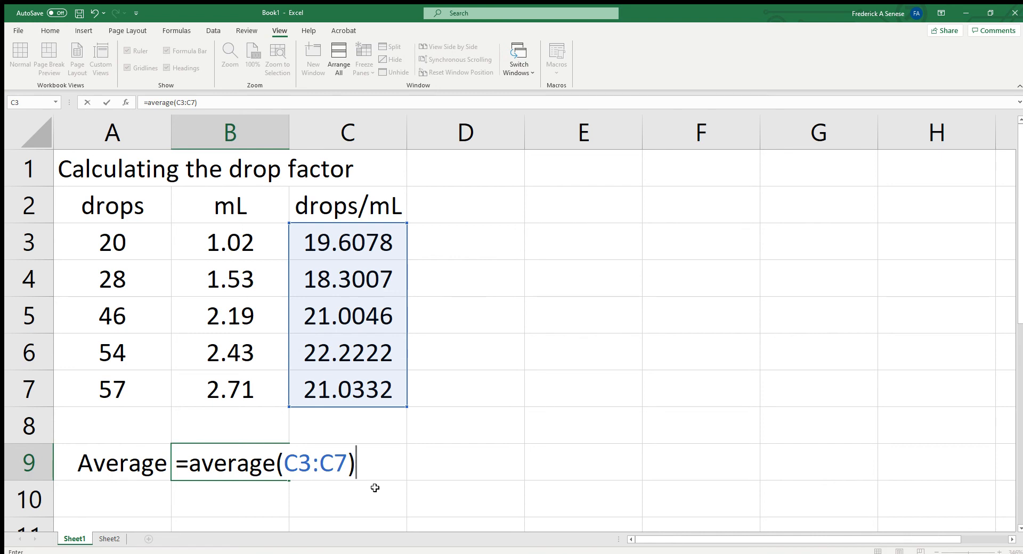
pyautogui.press('Return')
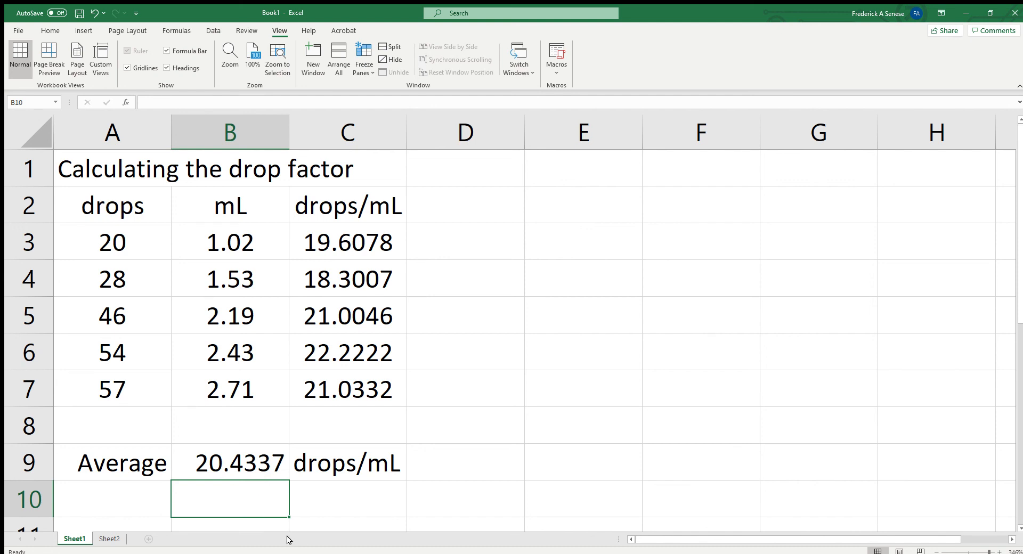
# - Enter the rounded average as "20." in cell B10
pyautogui.write('20')
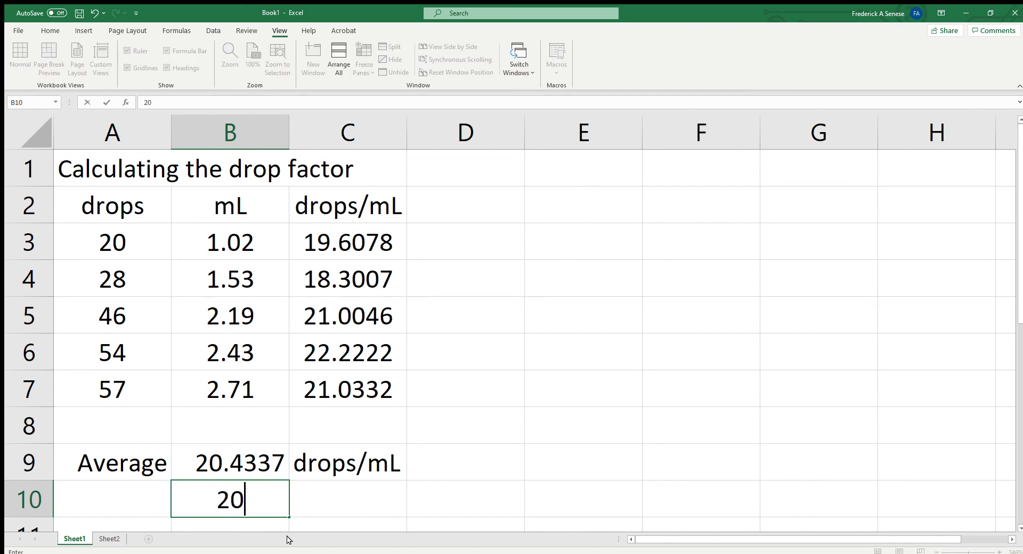
pyautogui.write('.')
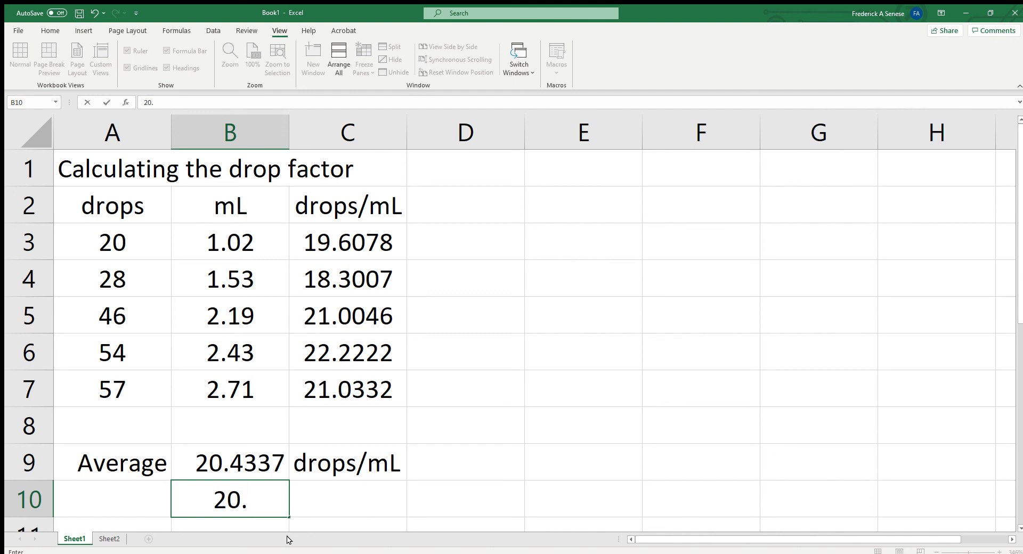